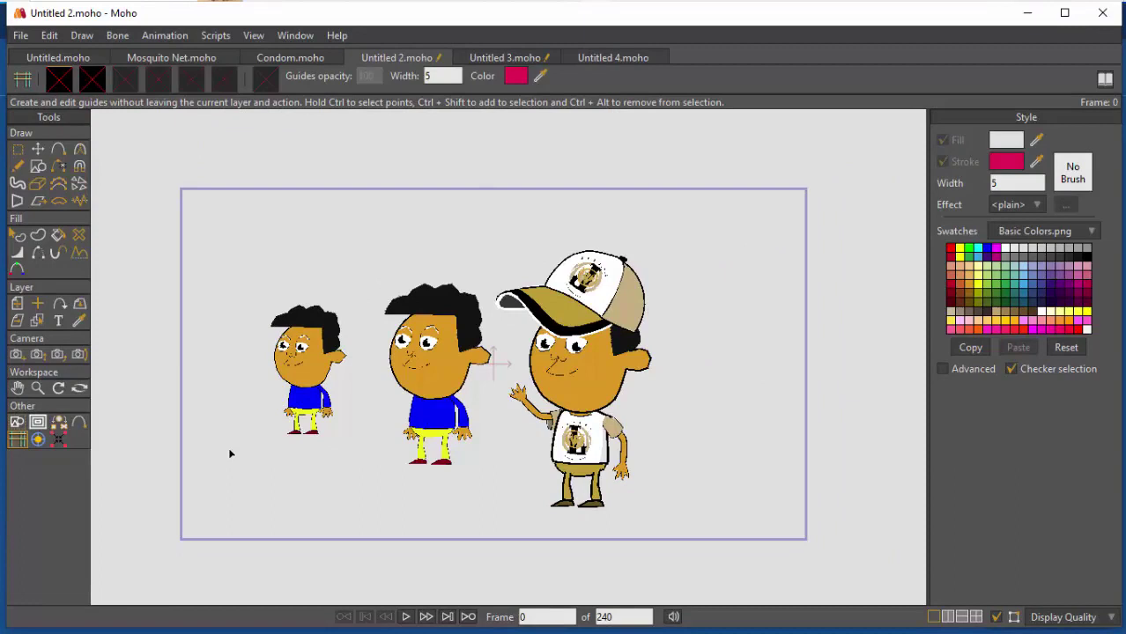
# Place horizontal guides at leg level, head tops and frame bottom, plus three vertical guides between the characters
pyautogui.click(229, 450)
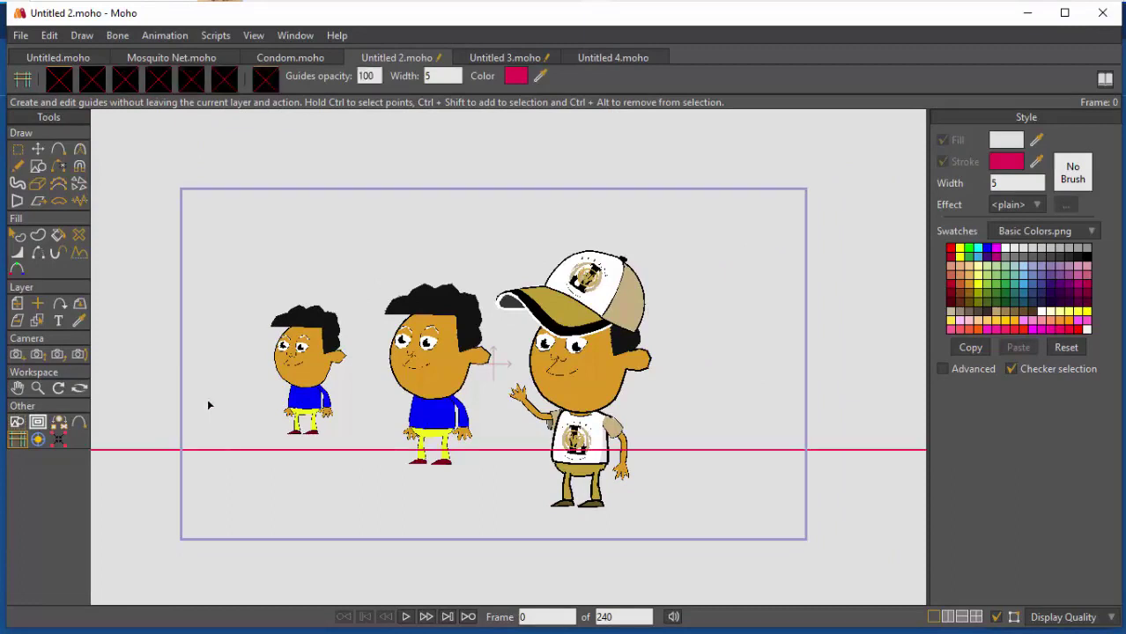
pyautogui.click(216, 298)
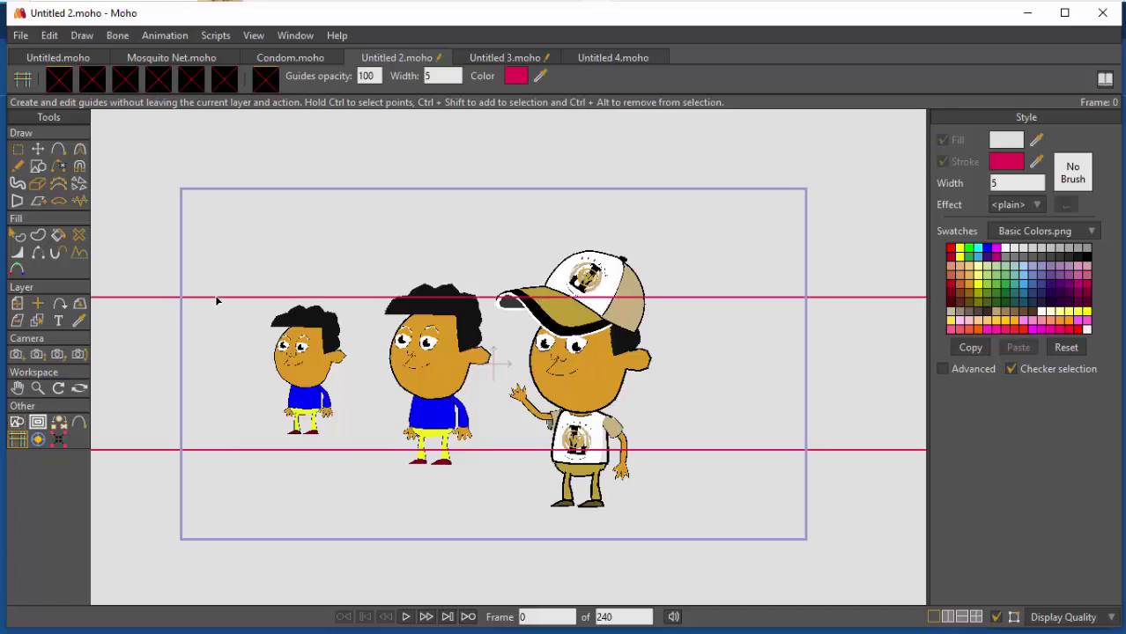
pyautogui.click(214, 527)
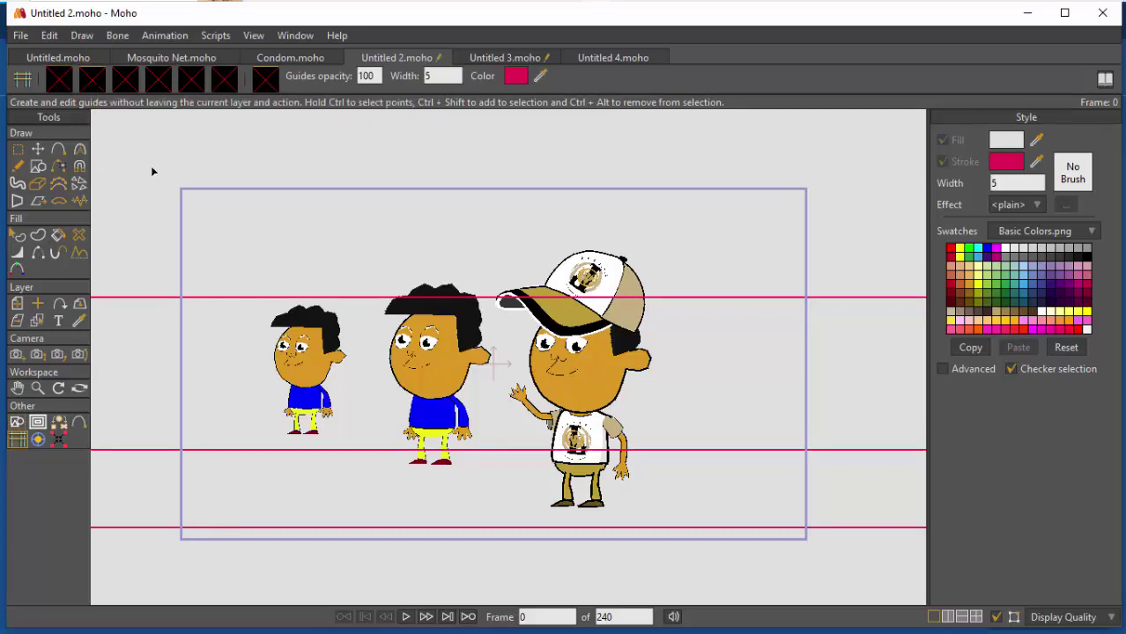
pyautogui.keyDown('alt'); pyautogui.click(264, 259); pyautogui.keyUp('alt')
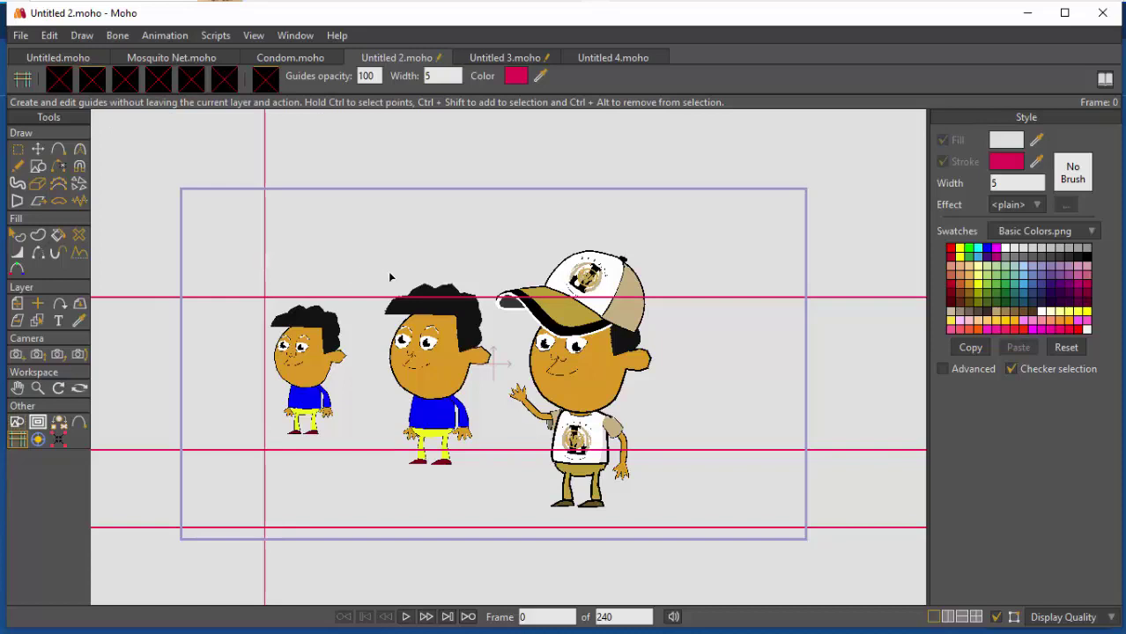
pyautogui.keyDown('alt'); pyautogui.click(365, 264); pyautogui.keyUp('alt')
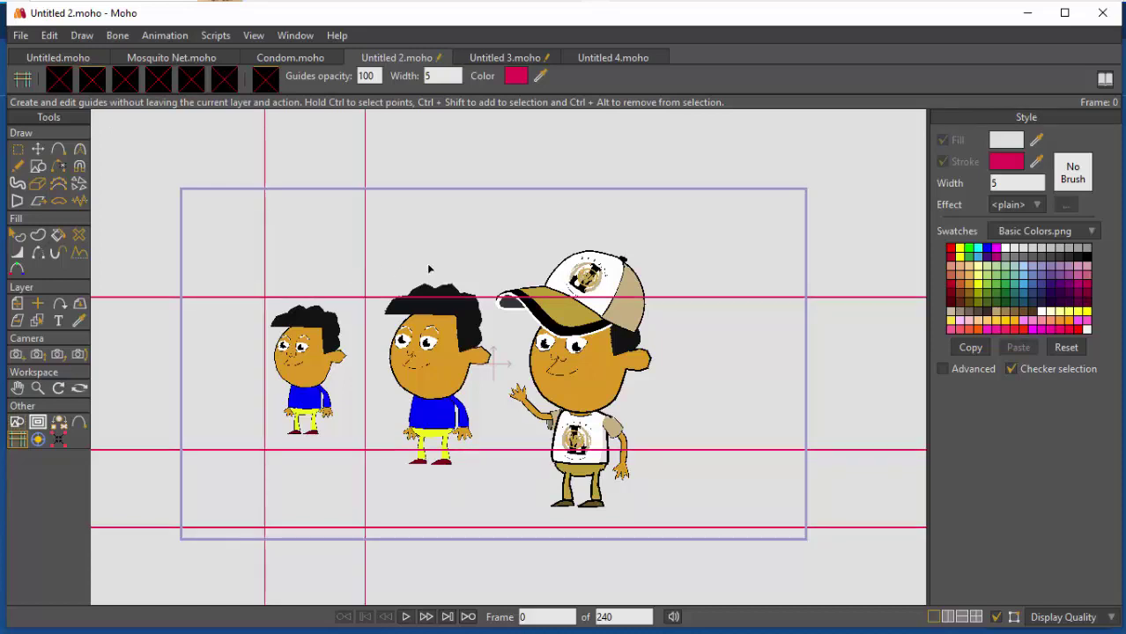
pyautogui.keyDown('alt'); pyautogui.click(480, 259); pyautogui.keyUp('alt')
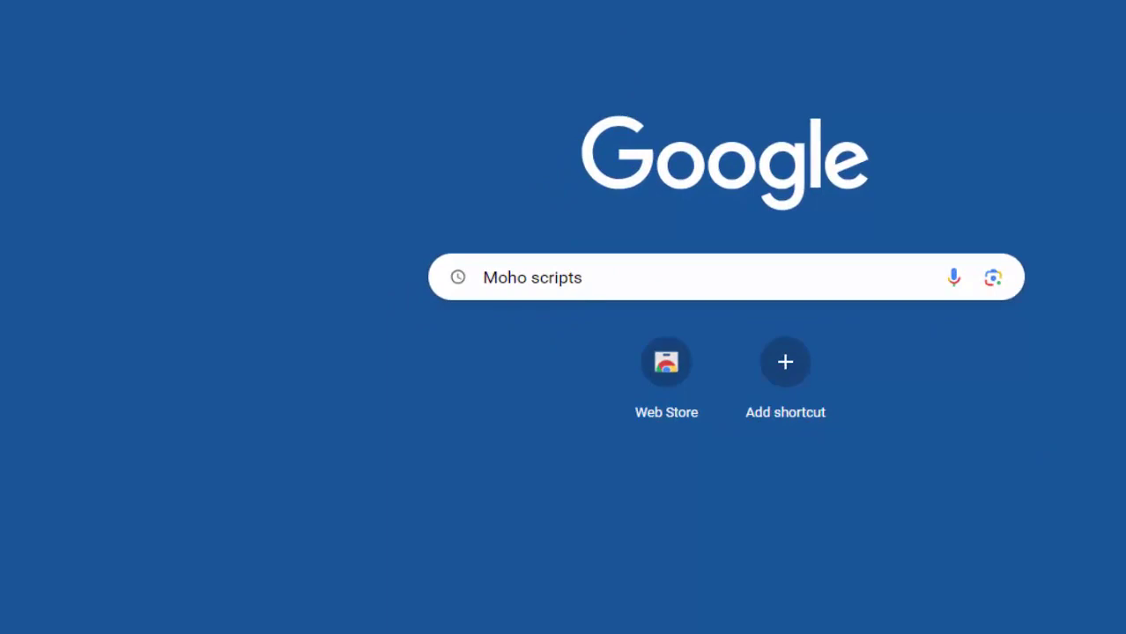
# Return to the Google results tab for 'moho scripts'
pyautogui.click(483, 24)
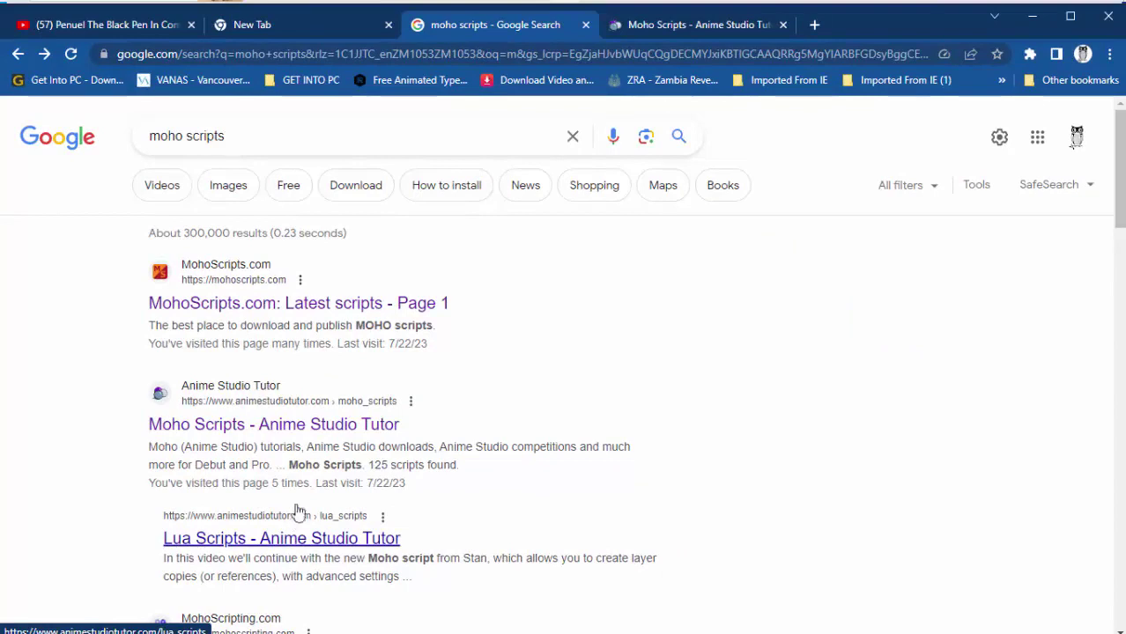
# Open Anime Studio Tutor's Moho Scripts page, browse the list, and expand the 3D Camera script's details
pyautogui.click(653, 31)
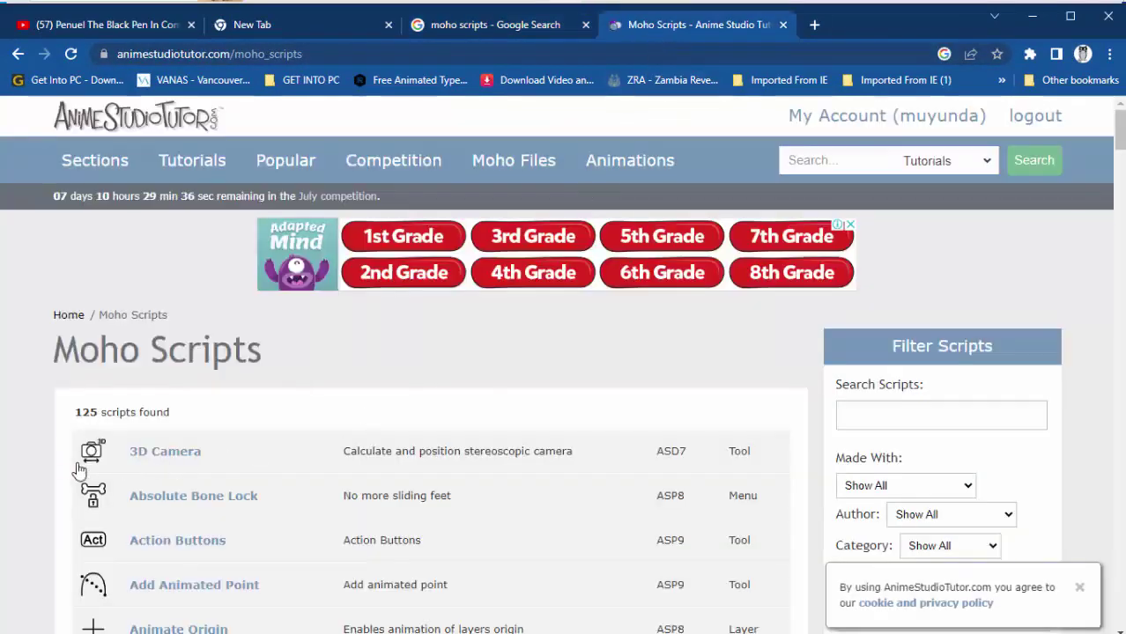
pyautogui.scroll(-1, 42, 515)
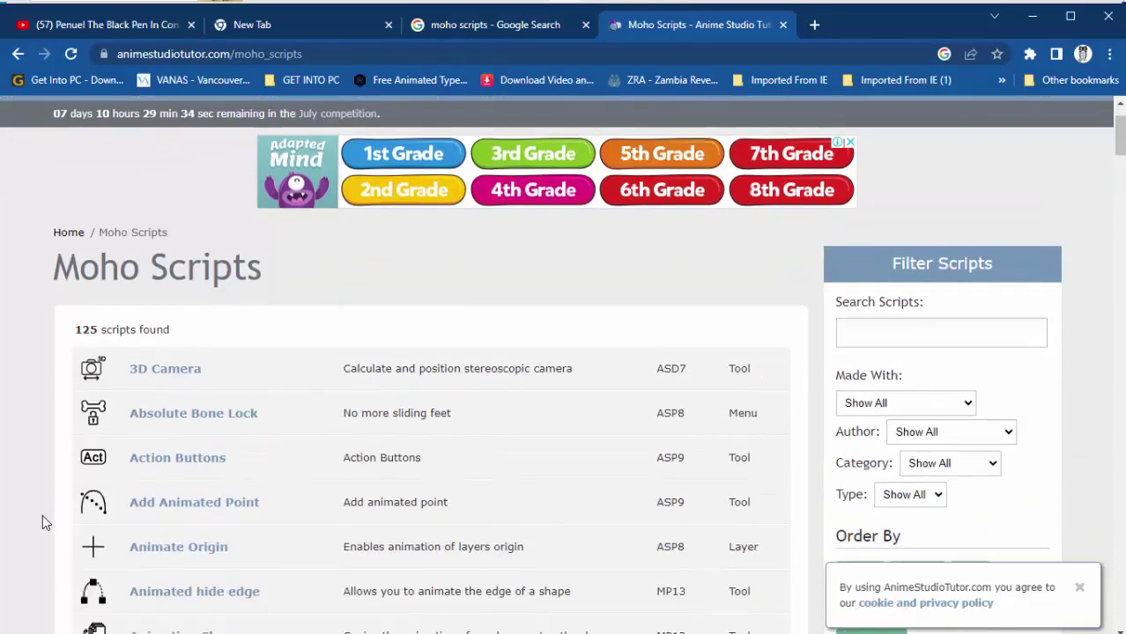
pyautogui.scroll(-3, 88, 476)
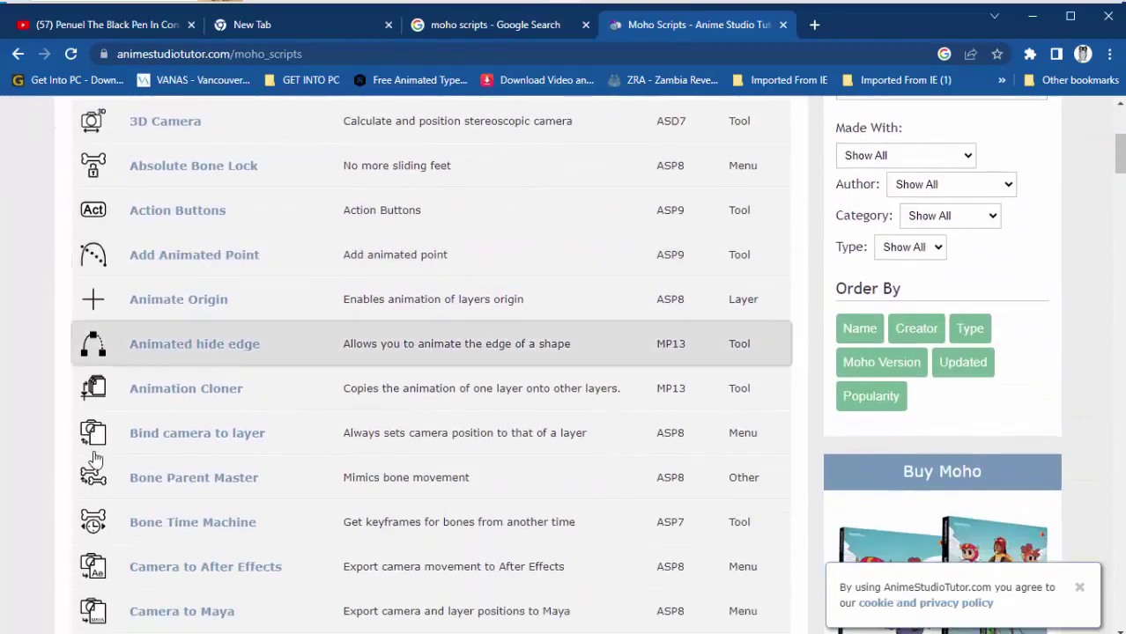
pyautogui.scroll(2, 126, 525)
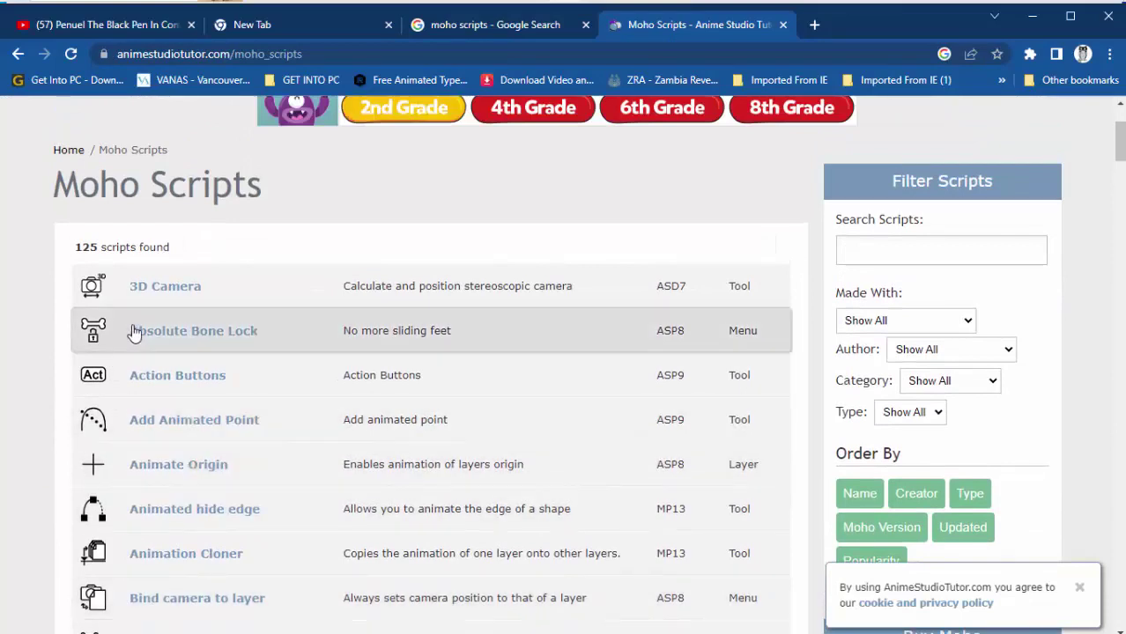
pyautogui.click(160, 305)
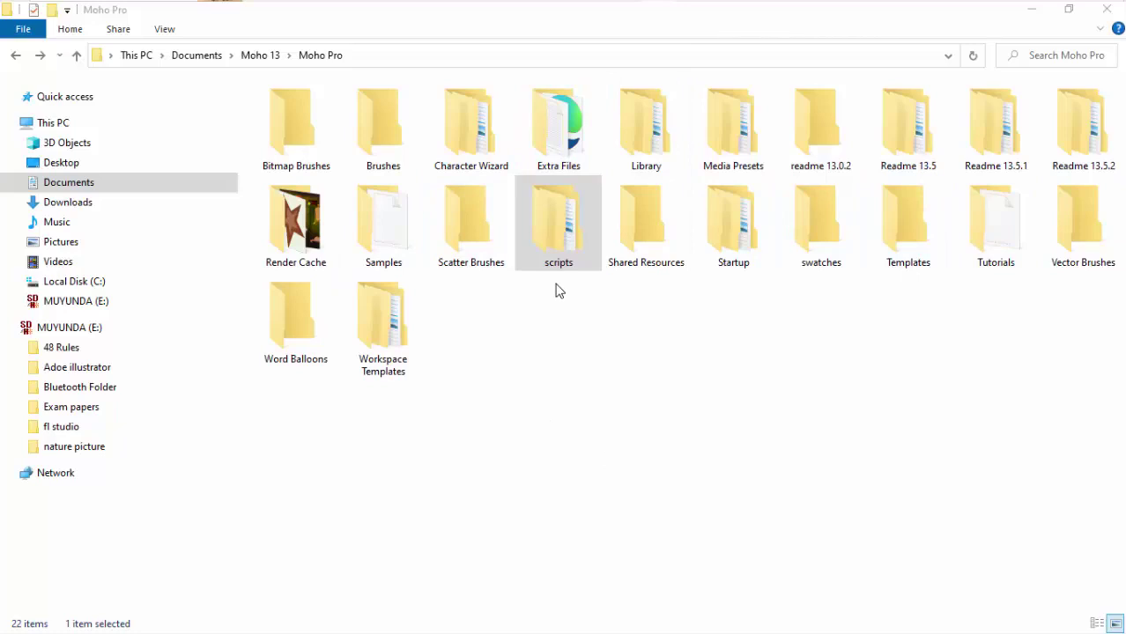
# Open the scripts folder inside Moho Pro
pyautogui.doubleClick(549, 230)
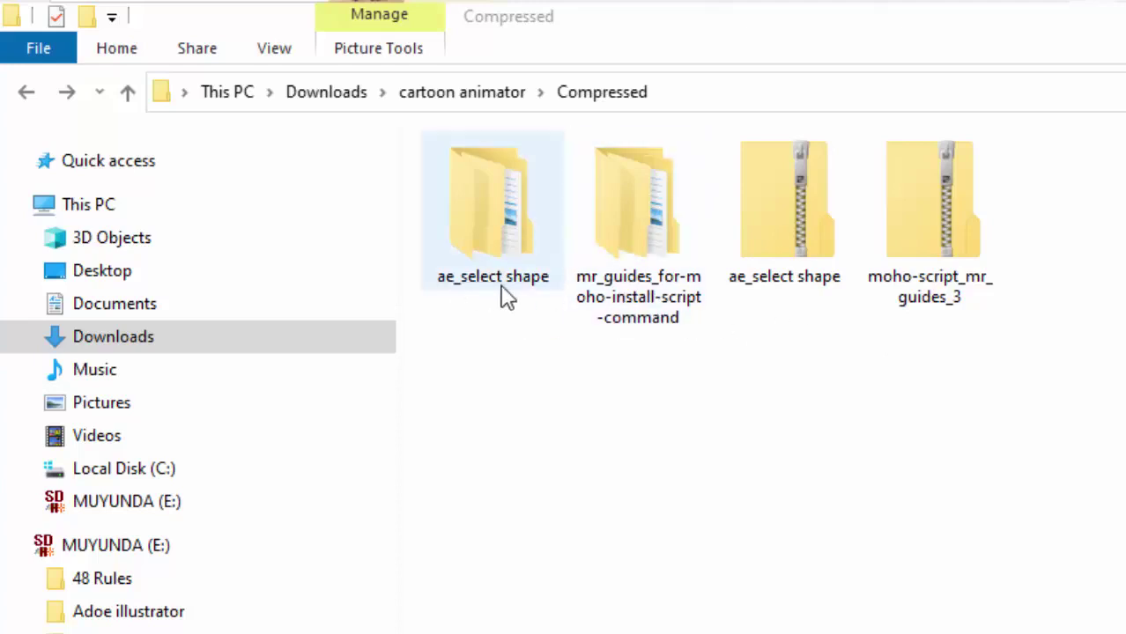
pyautogui.doubleClick(617, 237)
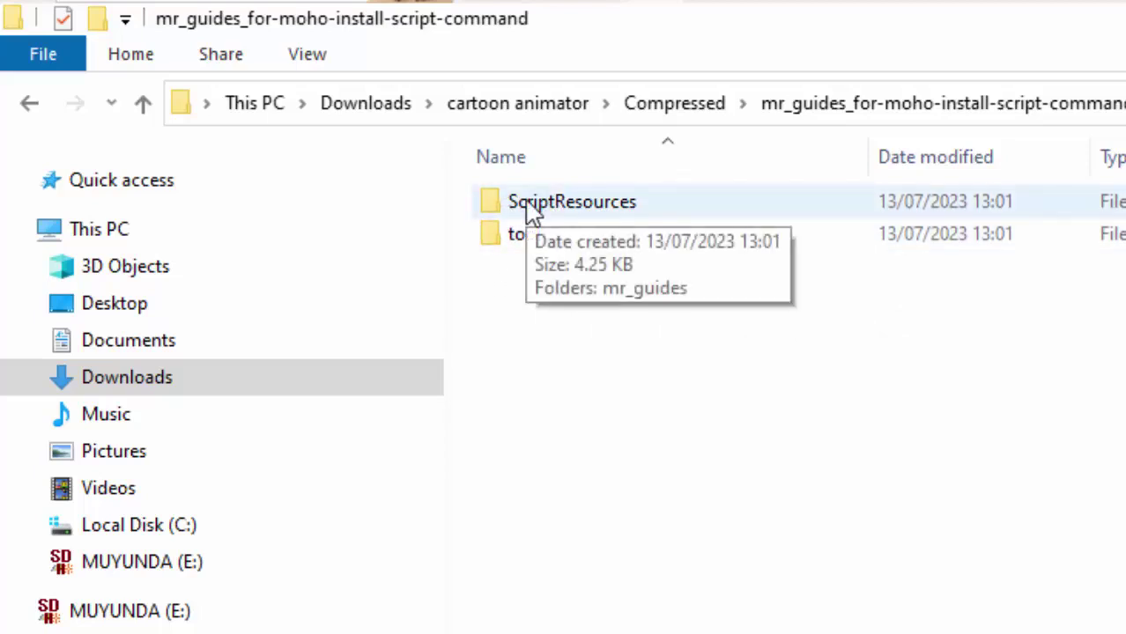
pyautogui.click(32, 107)
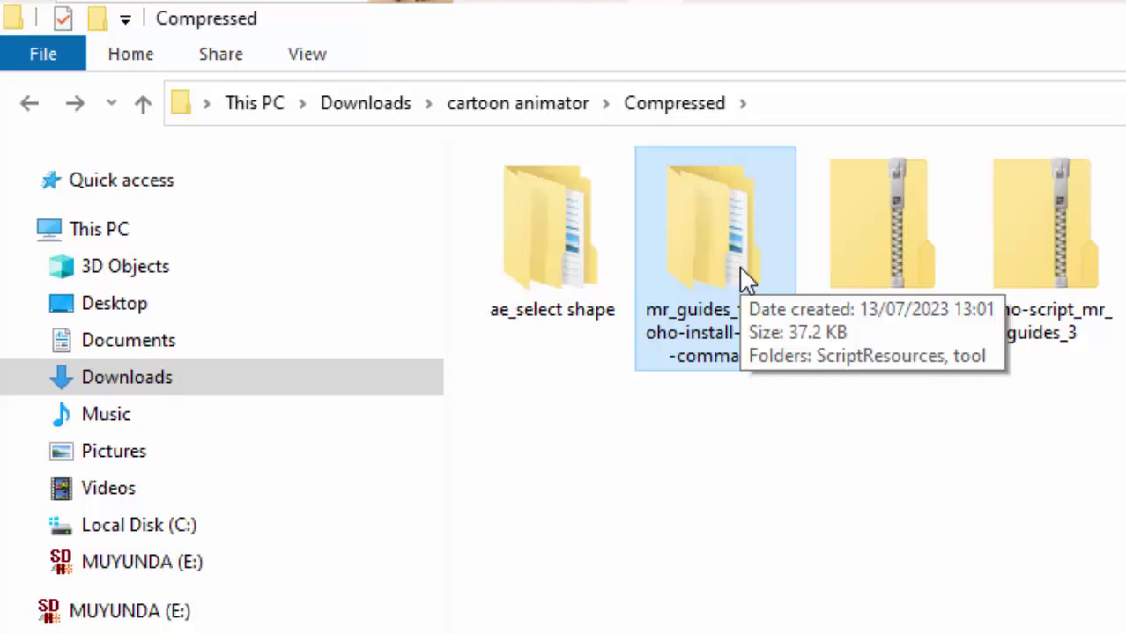
# Open ae_select shape > scripts > tool to view its two script files
pyautogui.click(580, 275)
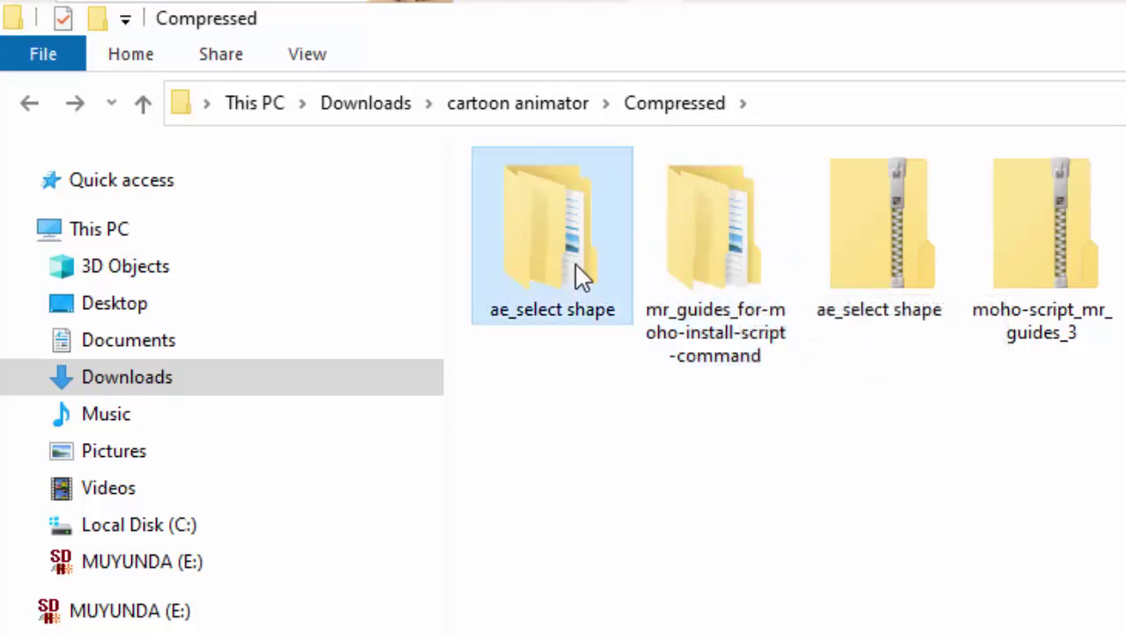
pyautogui.doubleClick(580, 274)
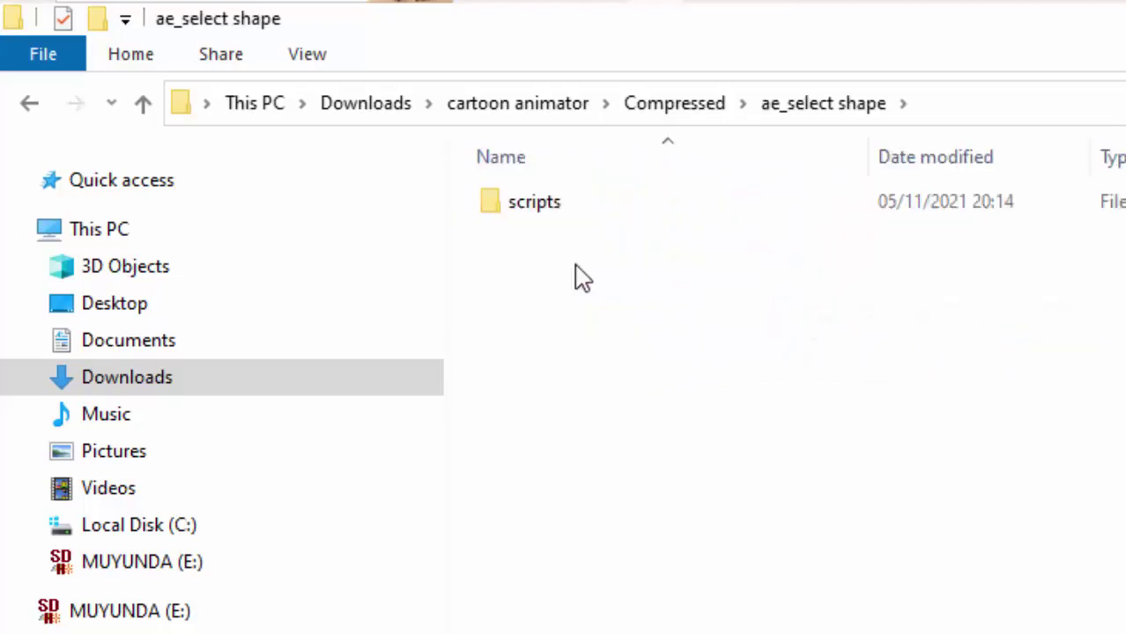
pyautogui.doubleClick(551, 211)
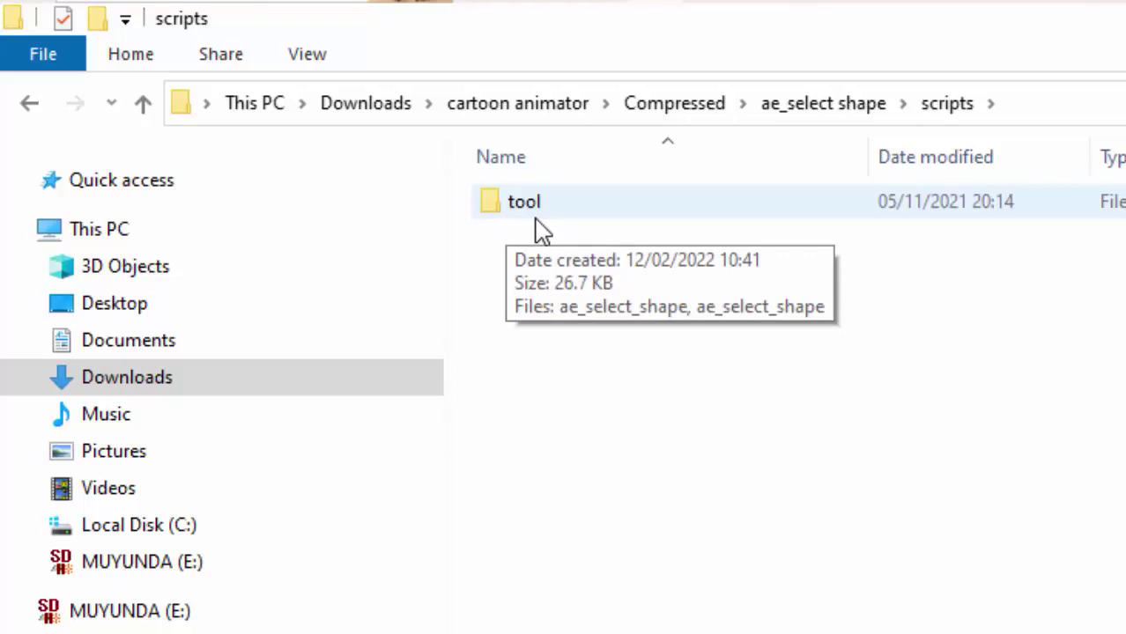
pyautogui.doubleClick(539, 225)
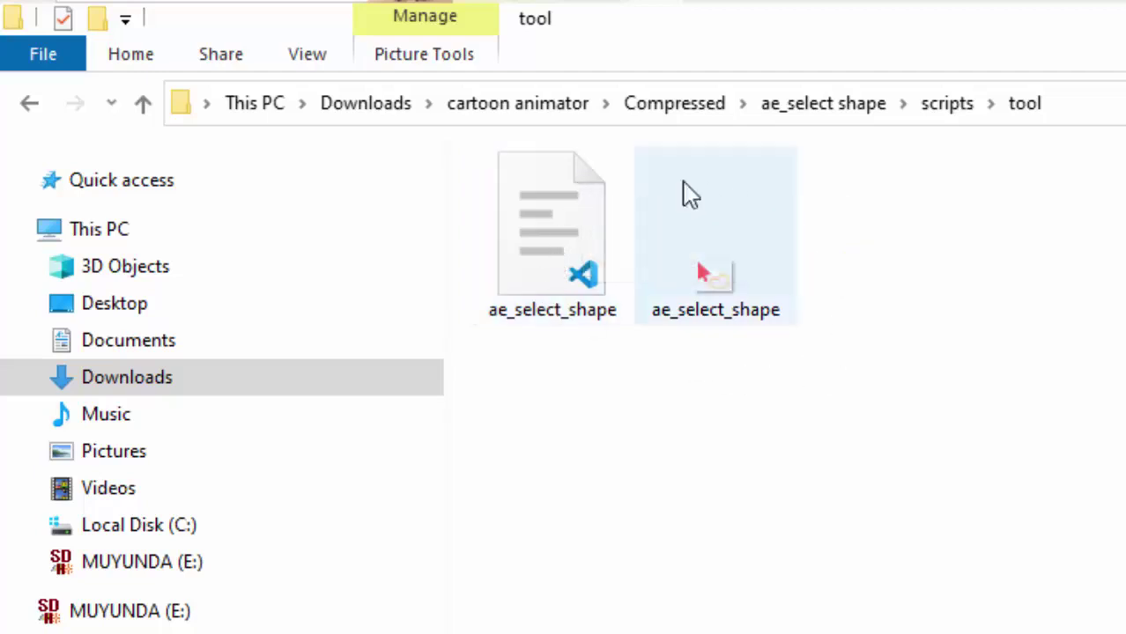
pyautogui.moveTo(698, 268)
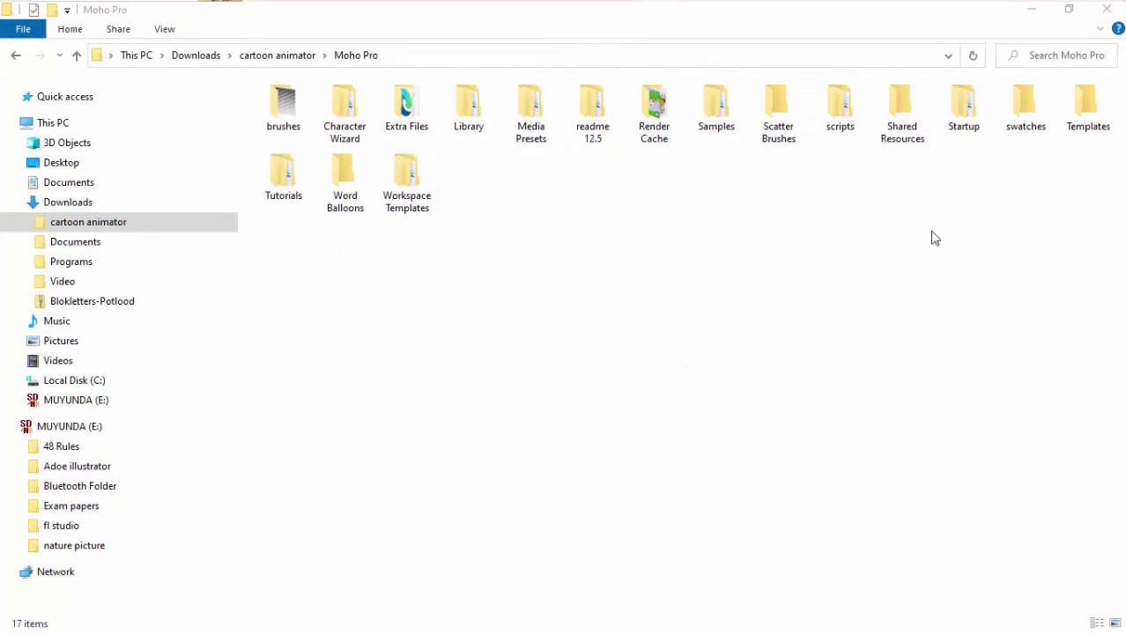
# Open Moho Pro's scripts folder, check ScriptResources for the mr_guides files, then go back to scripts
pyautogui.click(841, 132)
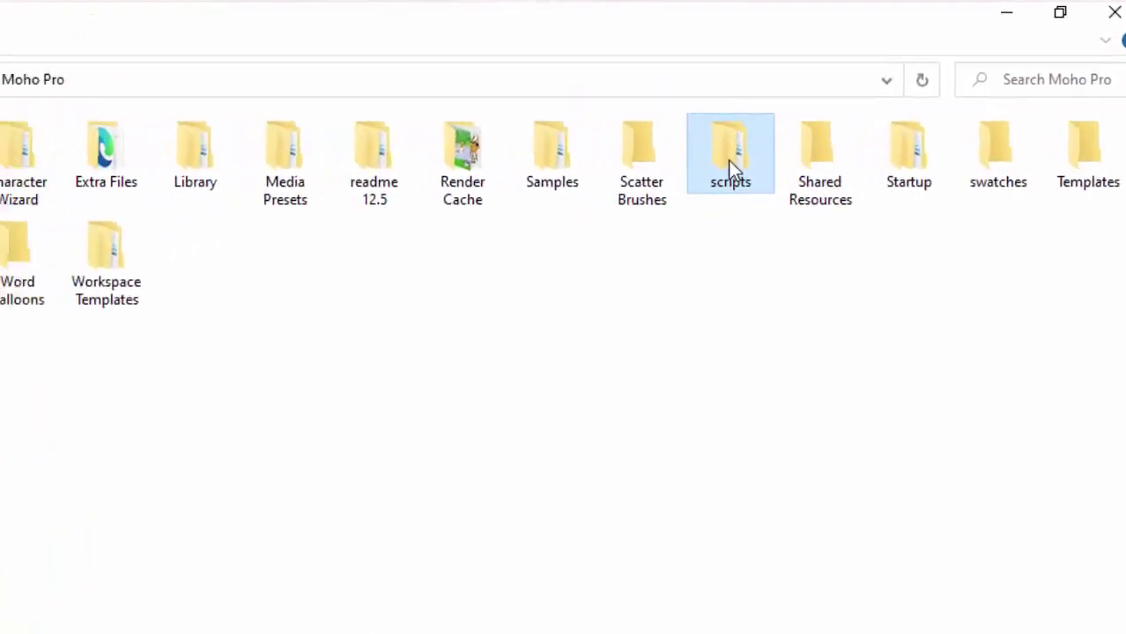
pyautogui.doubleClick(729, 159)
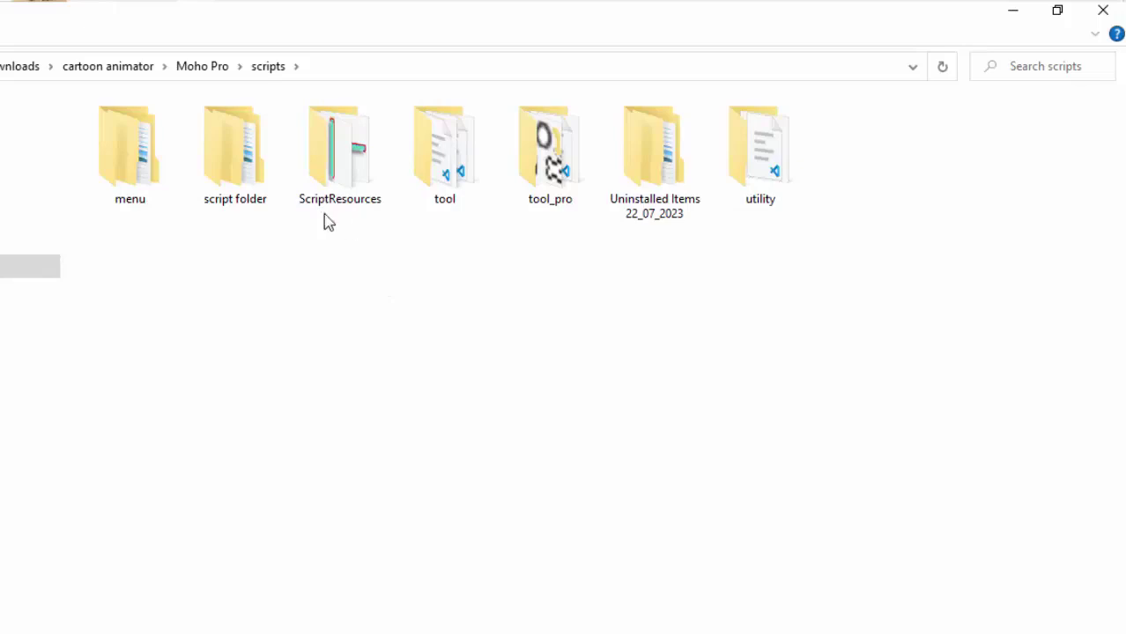
pyautogui.moveTo(331, 188)
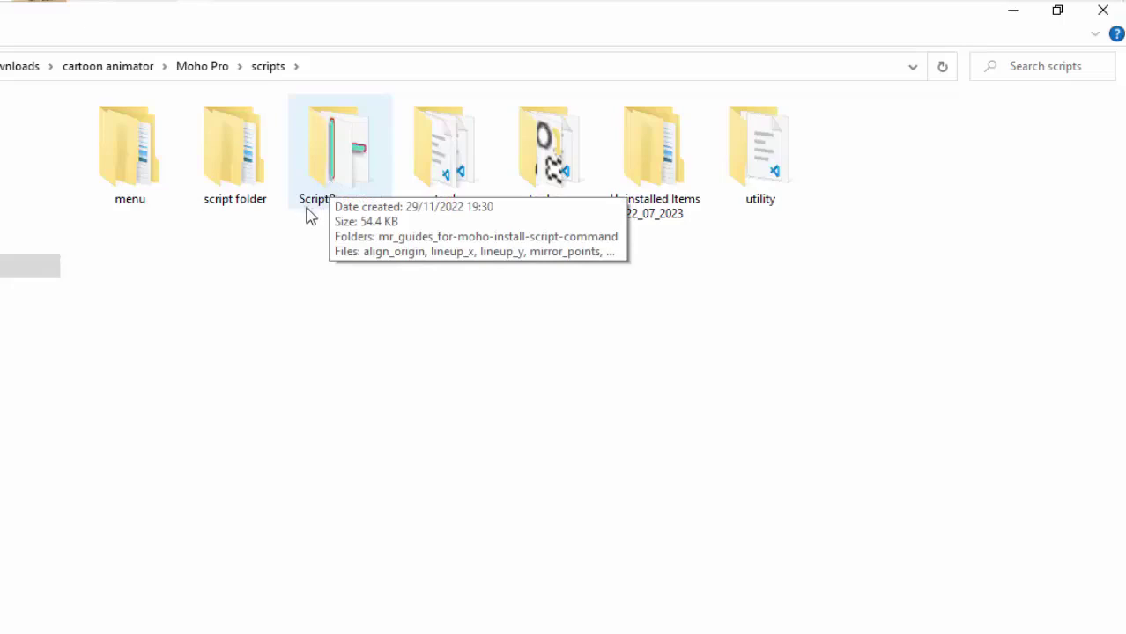
pyautogui.click(351, 160)
pyautogui.doubleClick(350, 160)
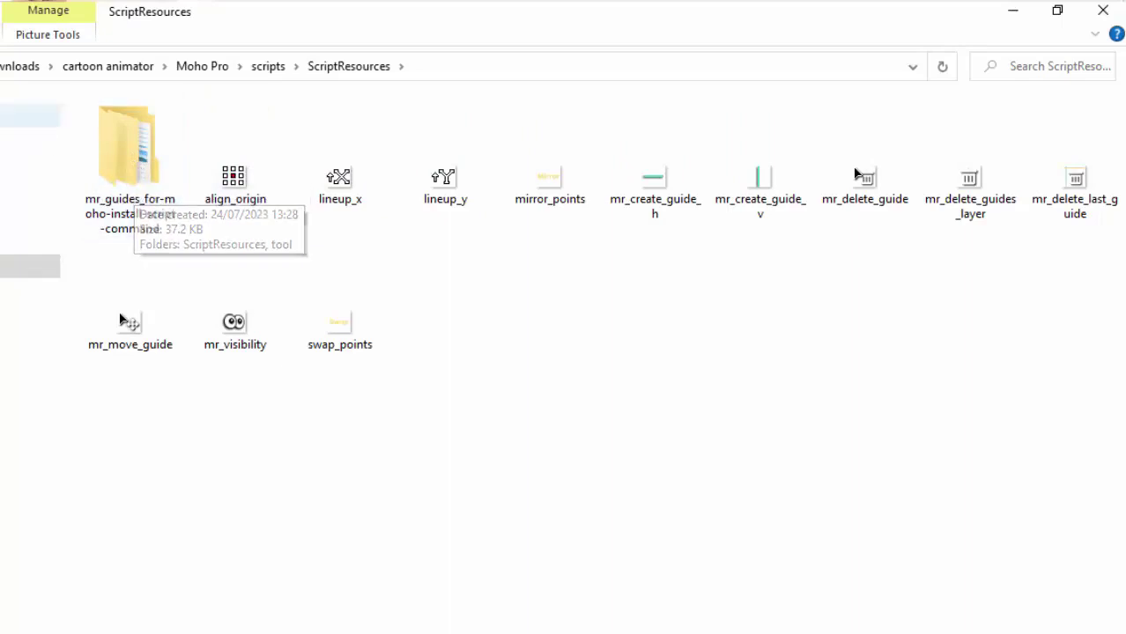
pyautogui.click(267, 66)
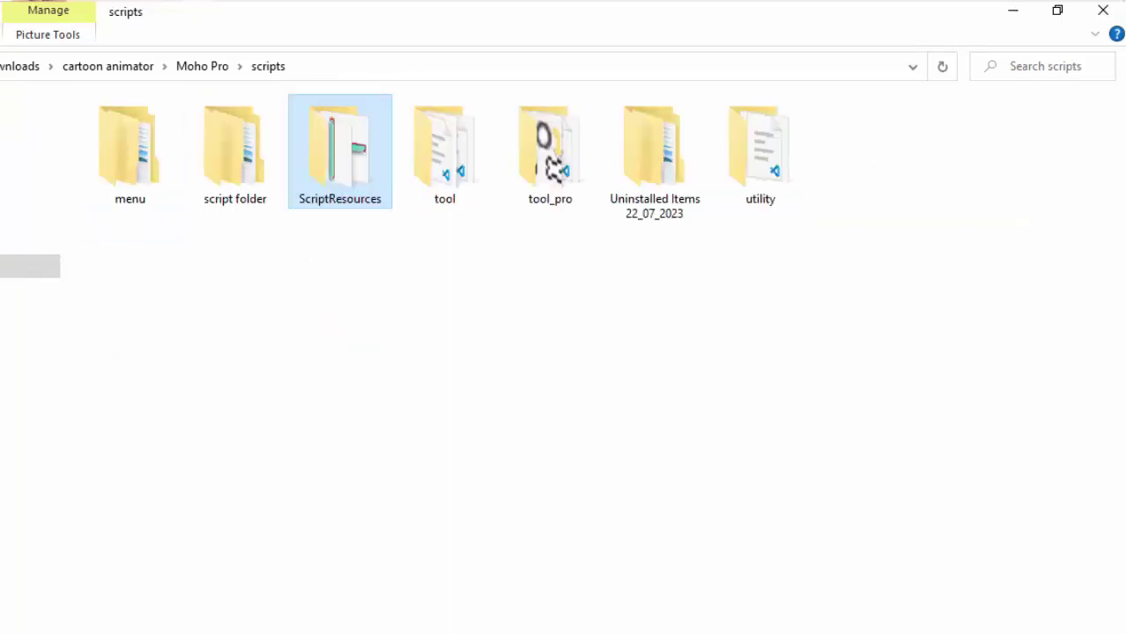
# View the installed scripts in Moho Pro's tool folder, then go back up to scripts
pyautogui.doubleClick(455, 151)
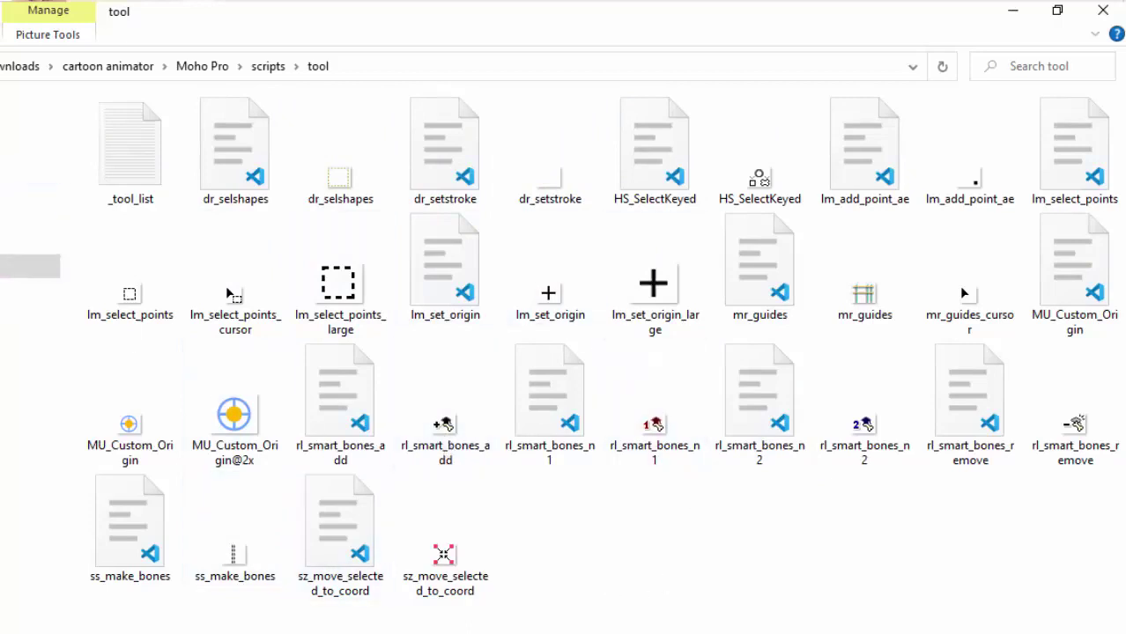
pyautogui.hotkey('alt', 'Up')
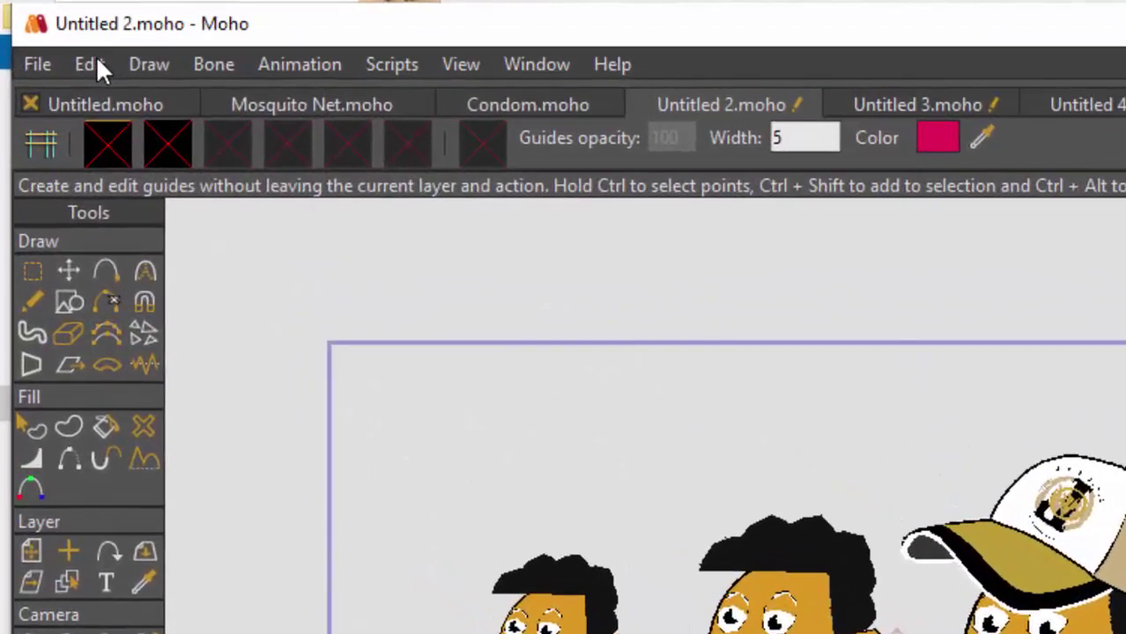
pyautogui.click(88, 66)
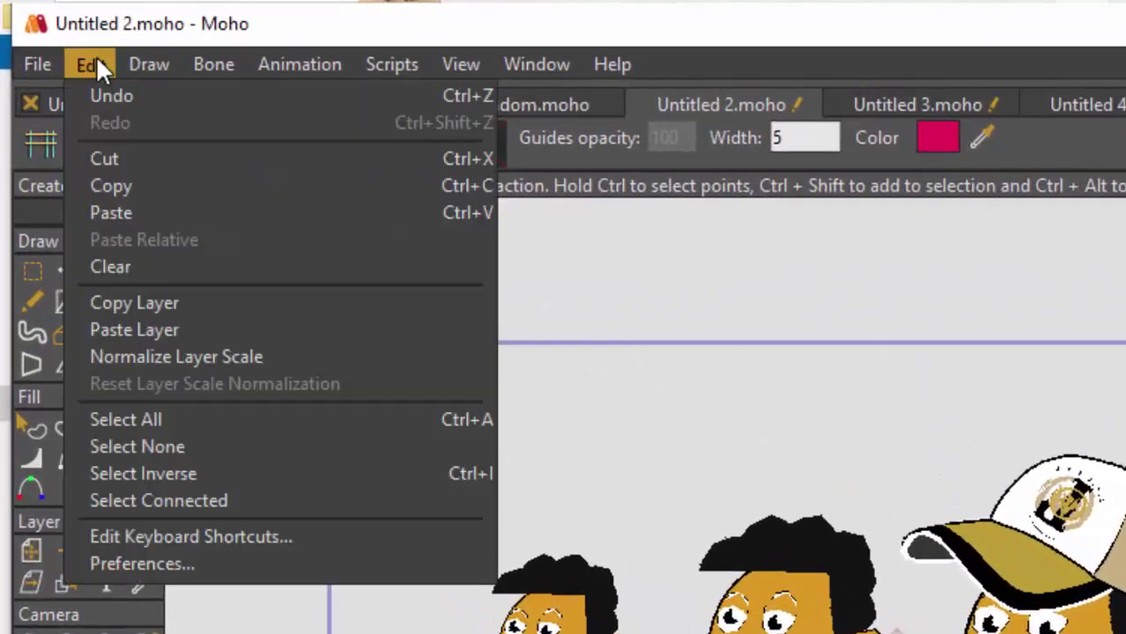
pyautogui.click(157, 563)
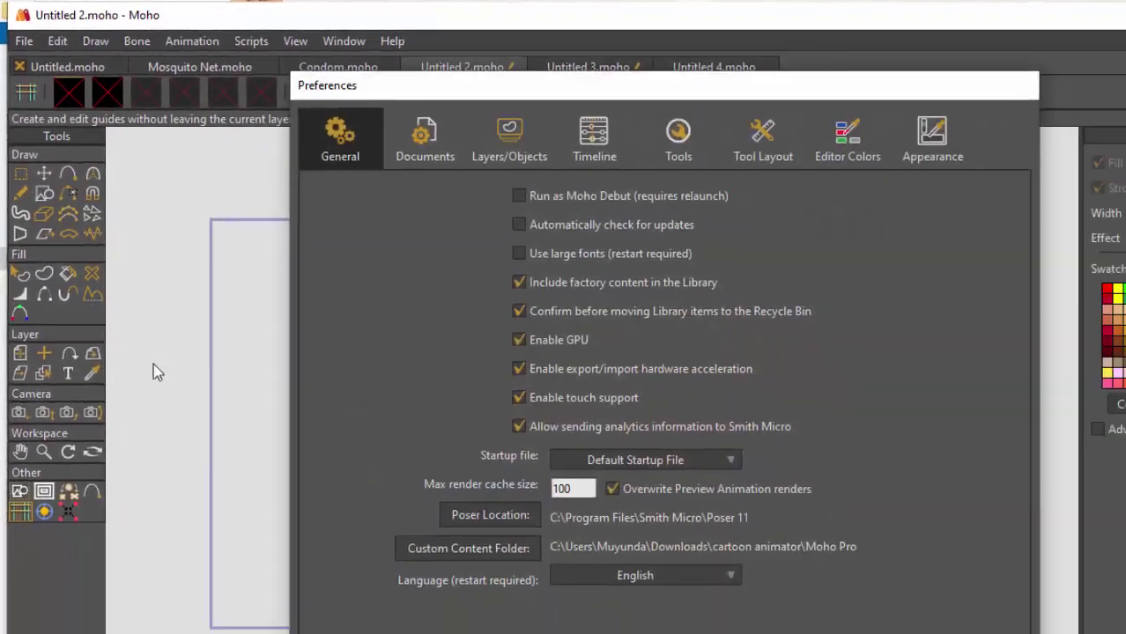
pyautogui.click(419, 548)
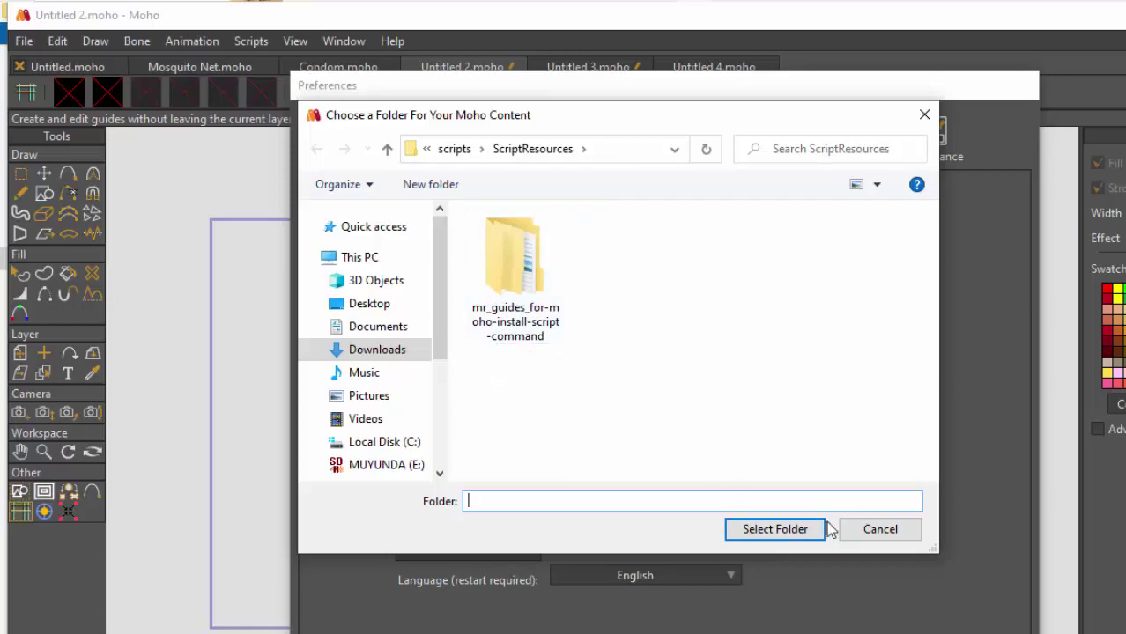
pyautogui.click(885, 535)
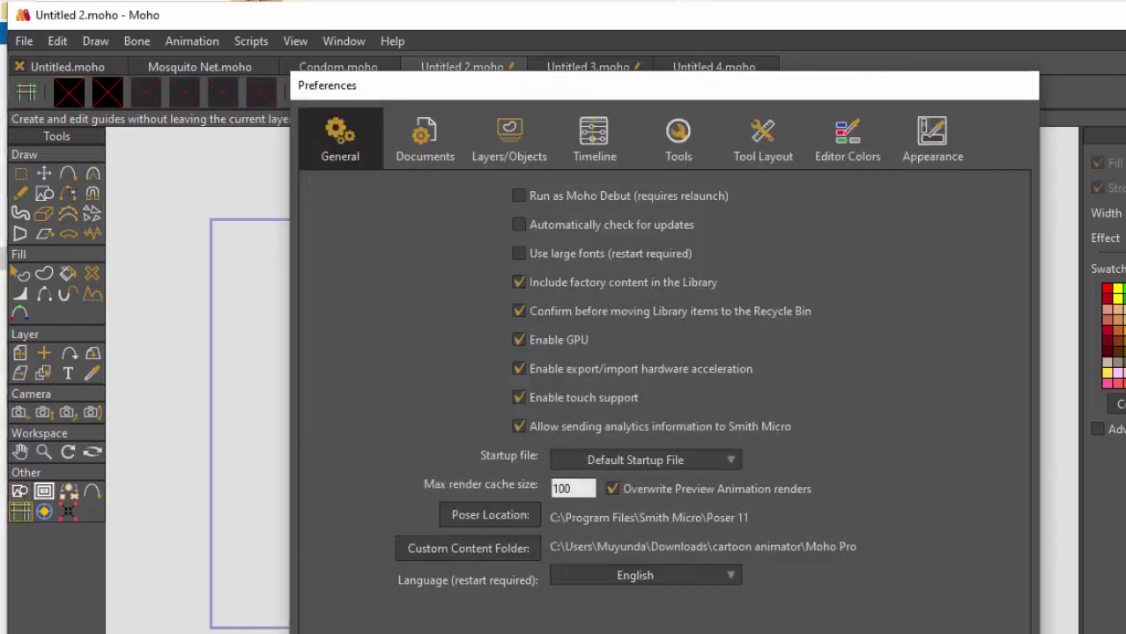